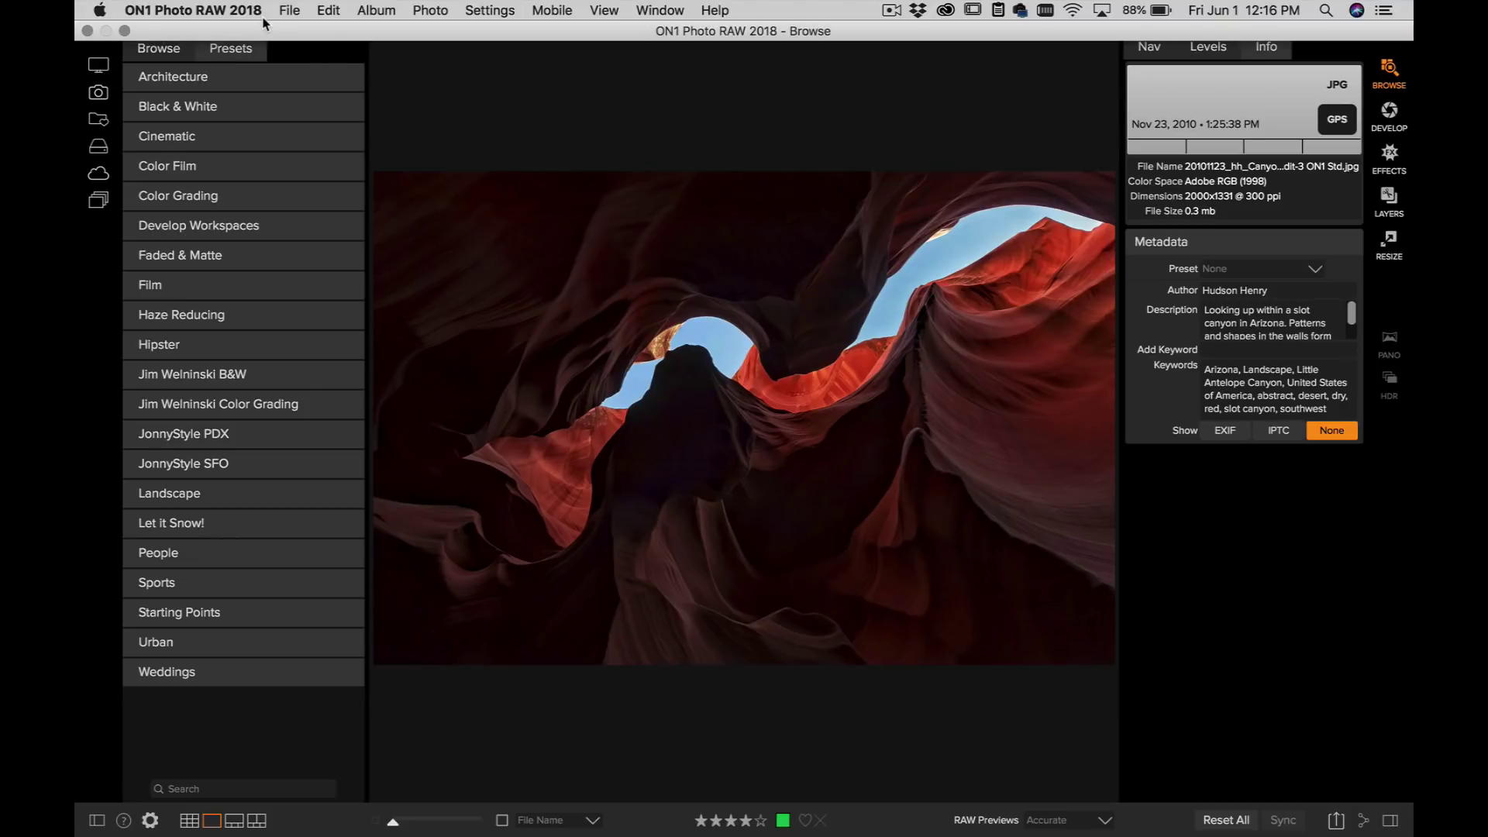
# - Open the Extras Manager from the File menu to view the preset categories
pyautogui.click(289, 10)
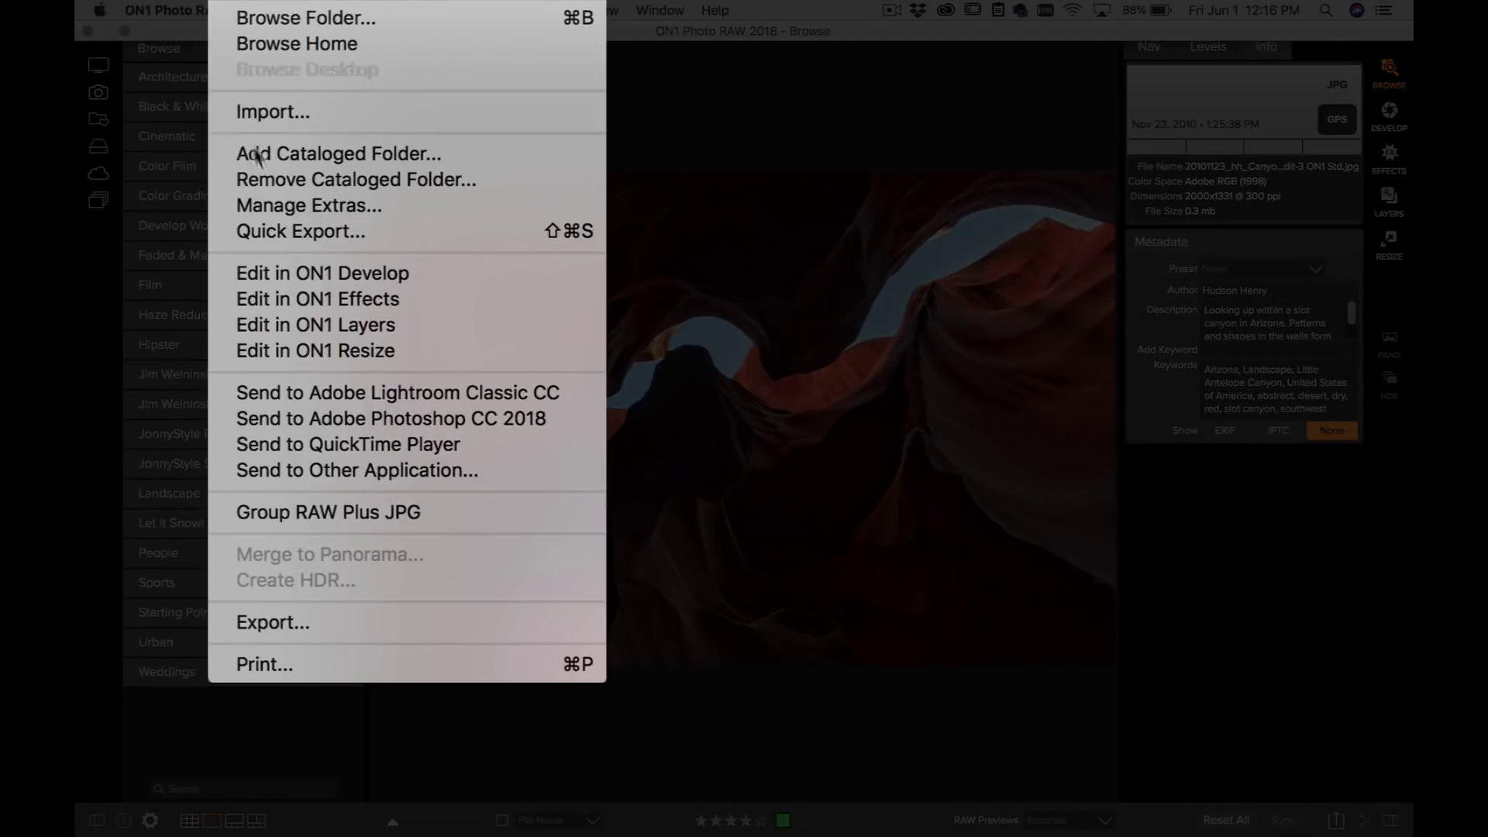
pyautogui.click(294, 205)
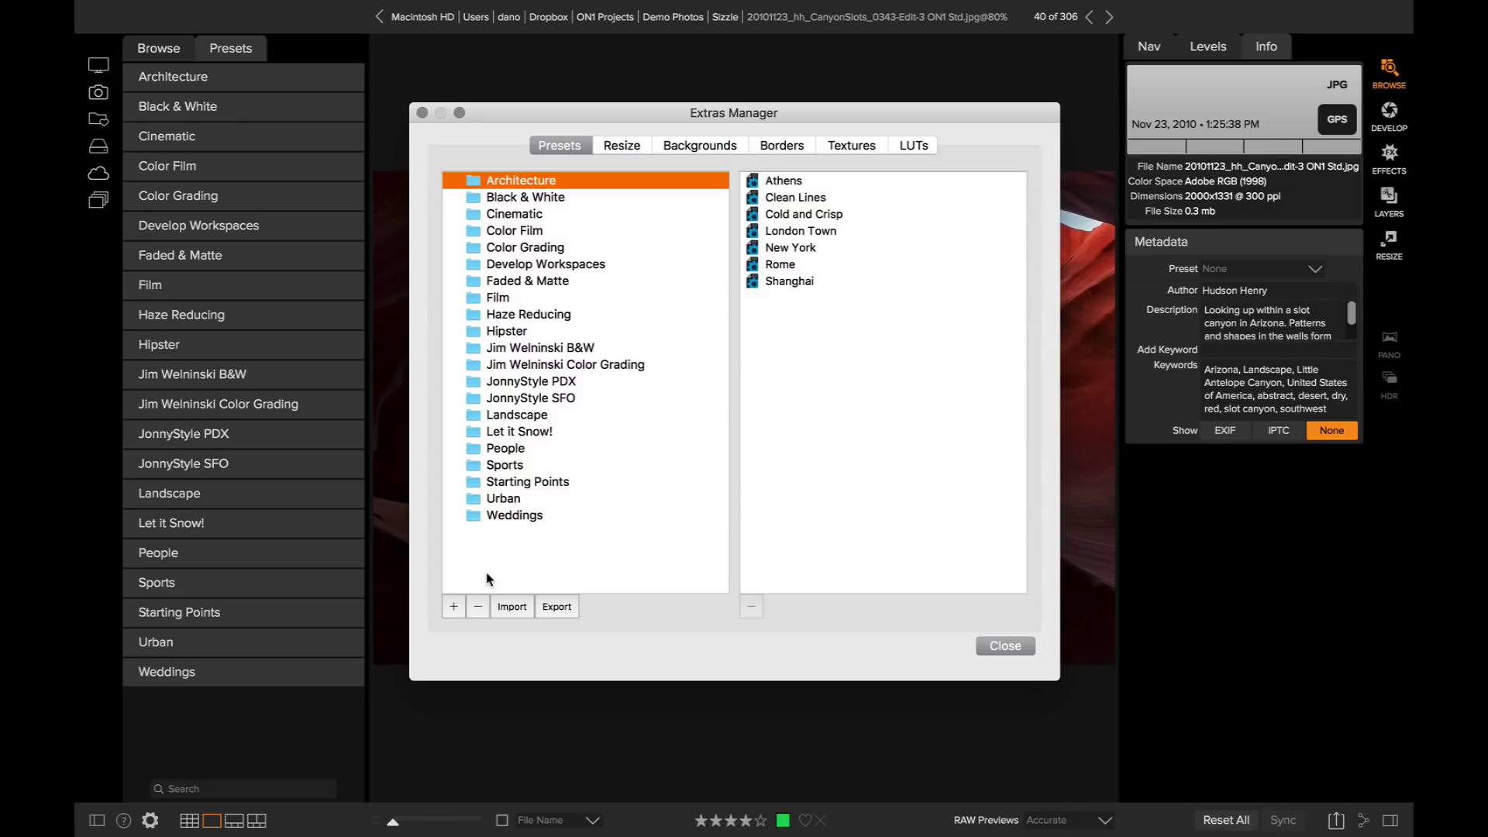
# - Add a new preset category named 'Loyalty Rewards' in the Extras Manager
pyautogui.click(454, 605)
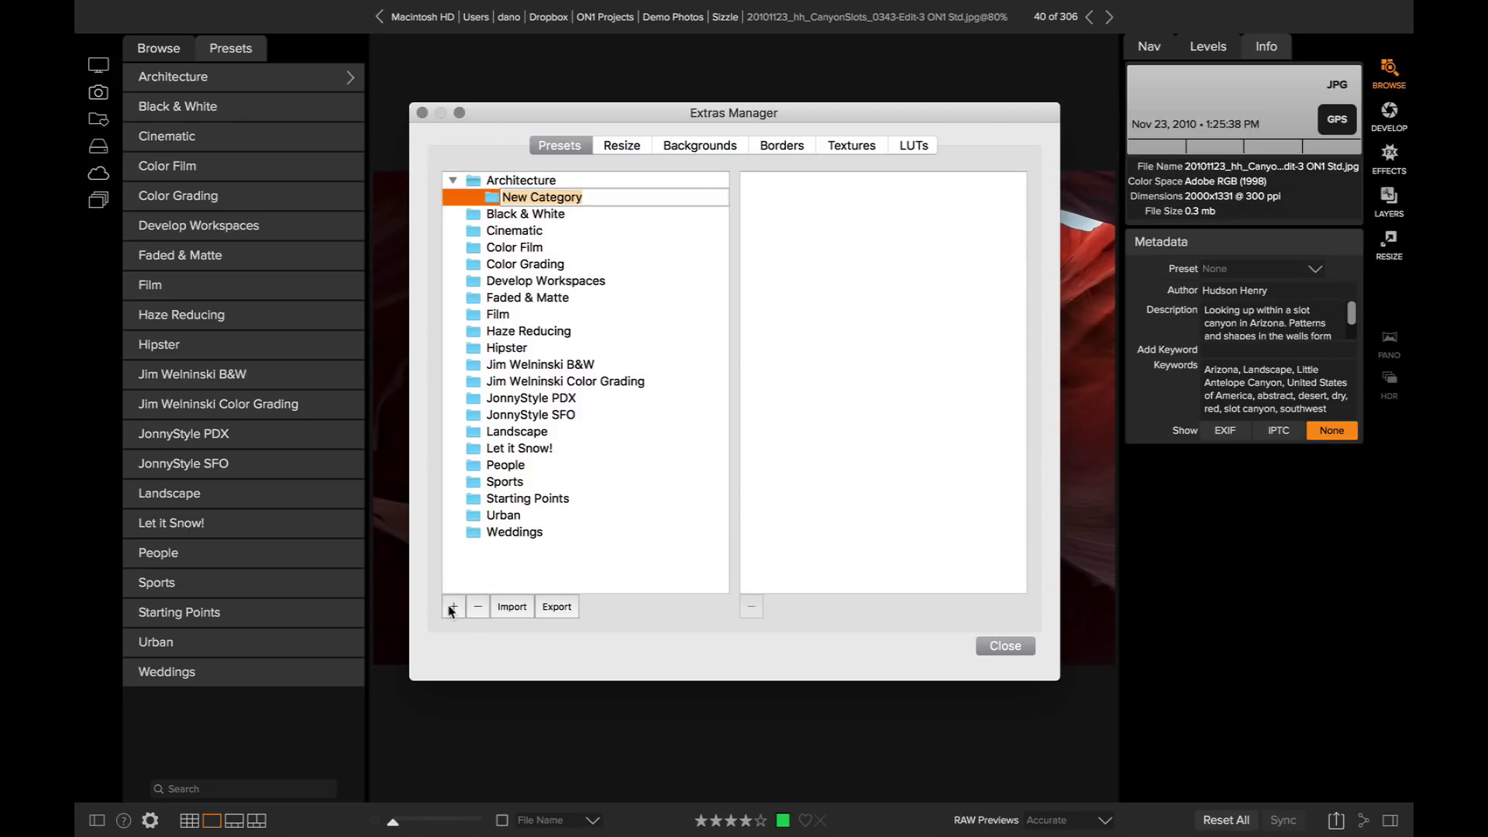
pyautogui.write('Lo')
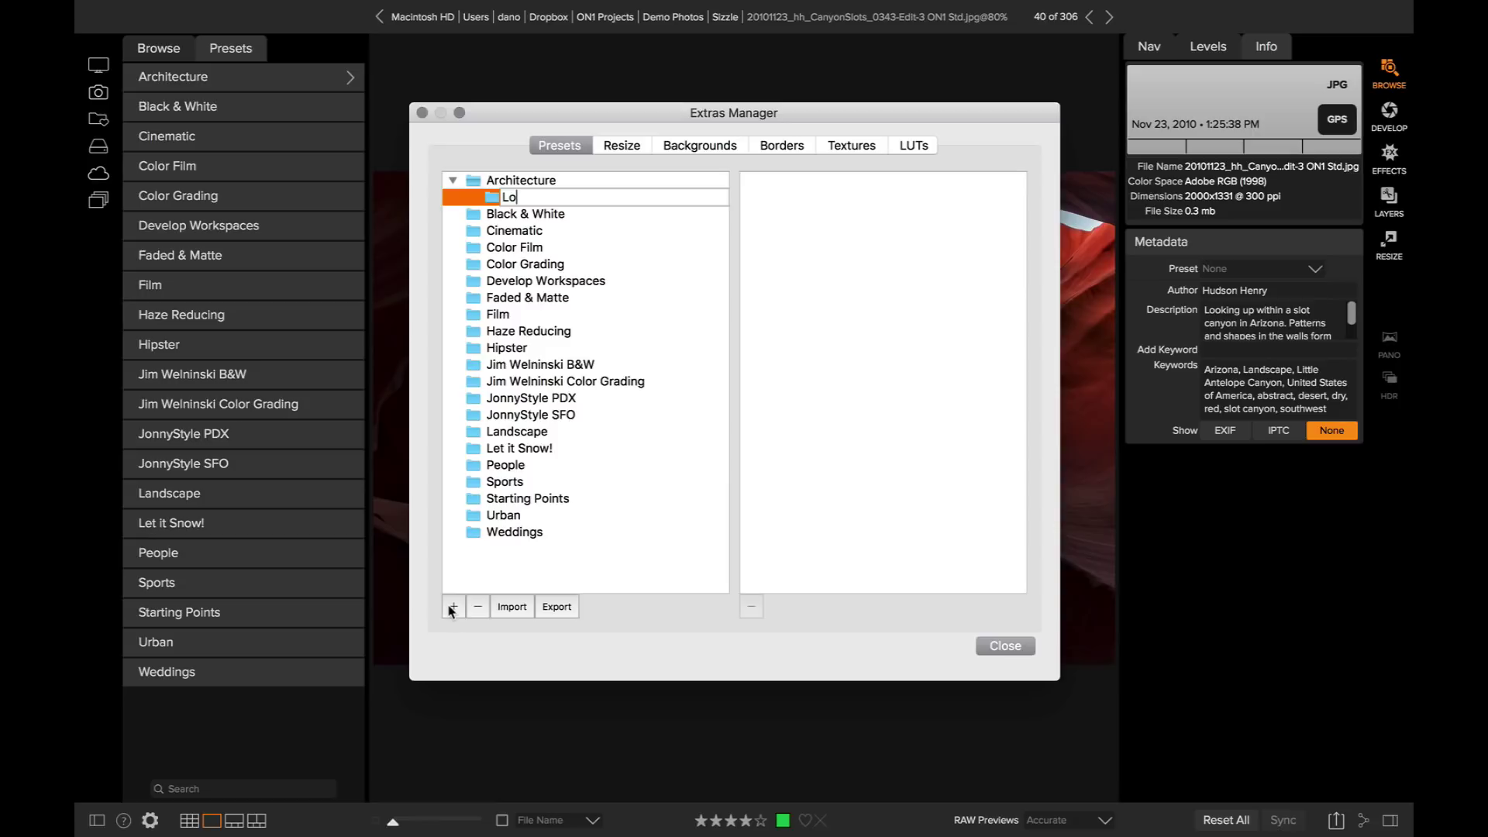
pyautogui.write('yalty Rewa')
pyautogui.write('rds')
pyautogui.press('Return')
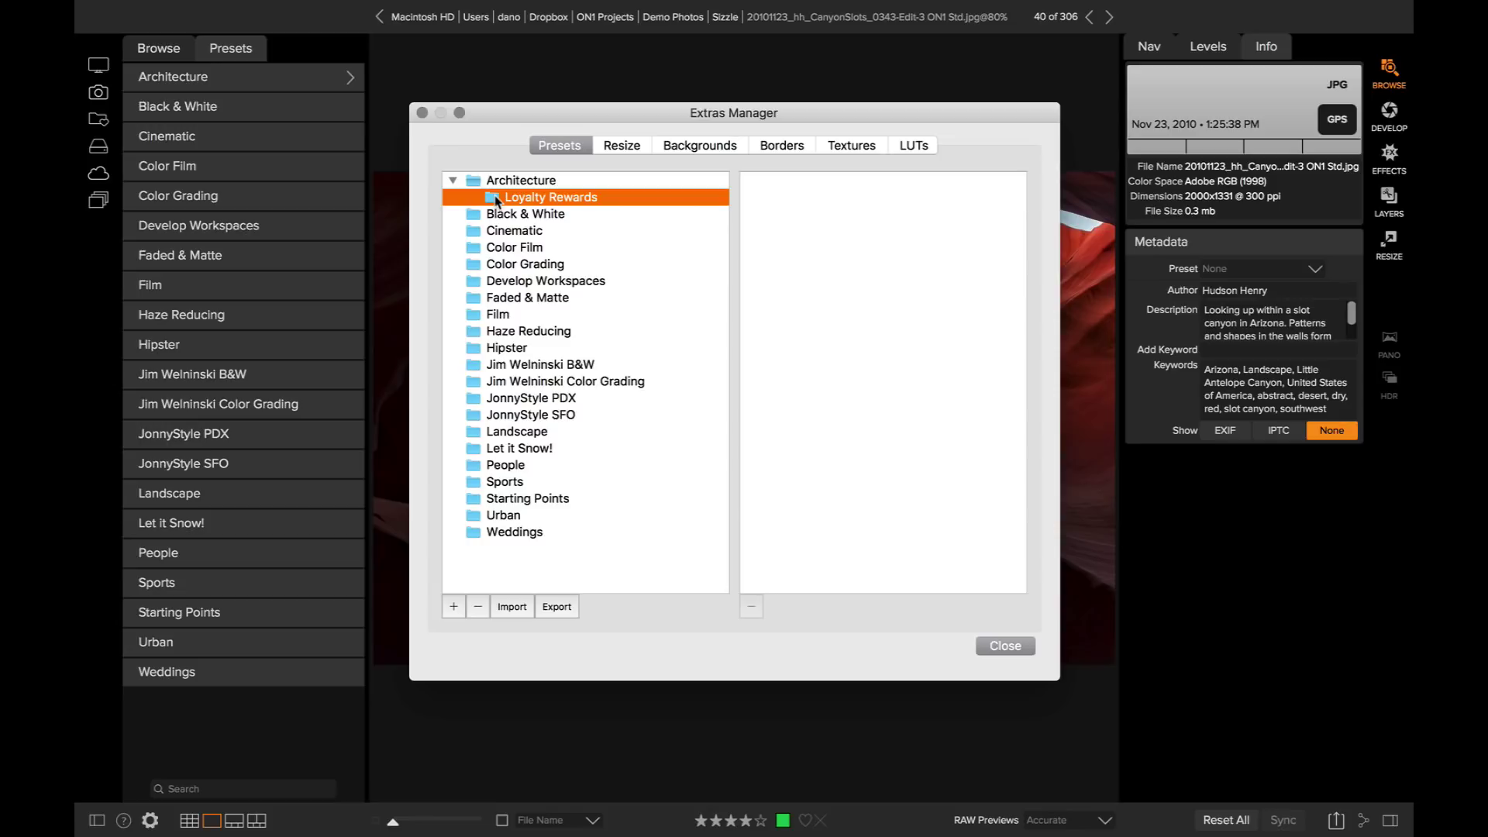
# - Drag the Loyalty Rewards folder out of Architecture to the top level
pyautogui.moveTo(496, 200); pyautogui.dragTo(480, 211)
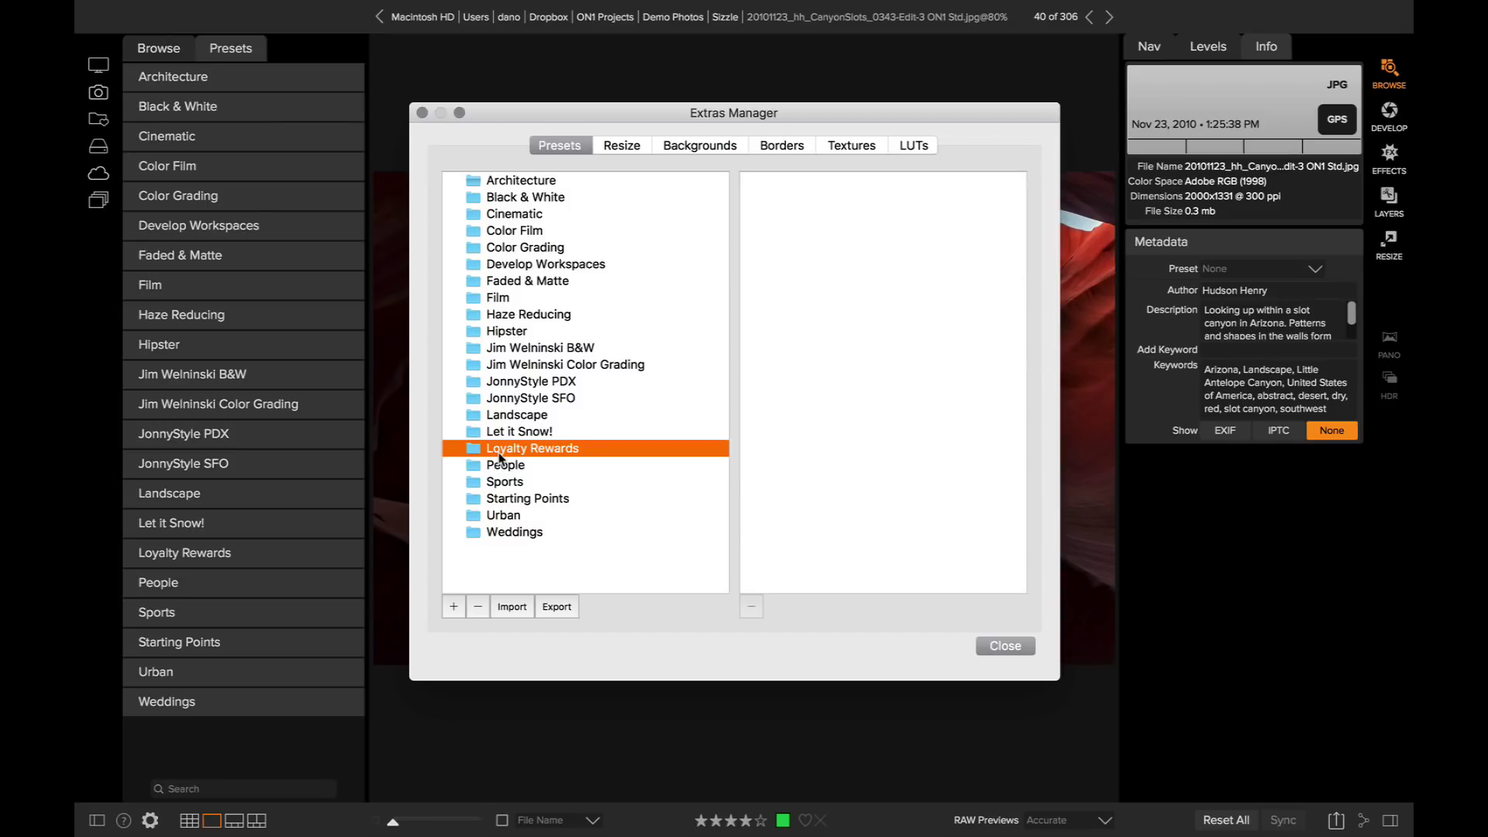
# - Move the Jim Welninski B&W, Color Grading, JonnyStyle SFO and Let it Snow! categories into Loyalty Rewards
pyautogui.click(562, 347)
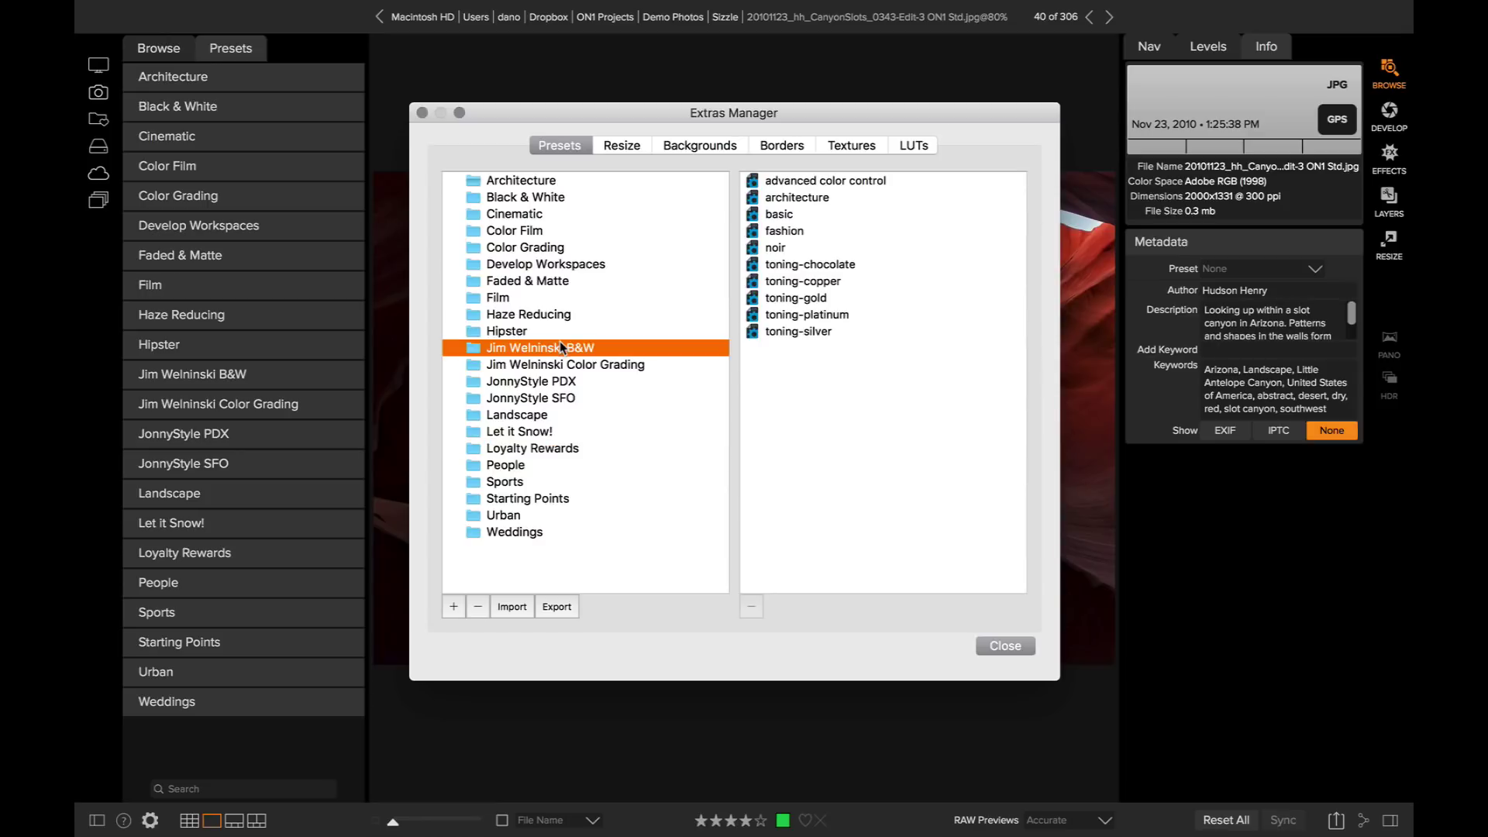
pyautogui.keyDown('shift'); pyautogui.click(561, 364); pyautogui.keyUp('shift')
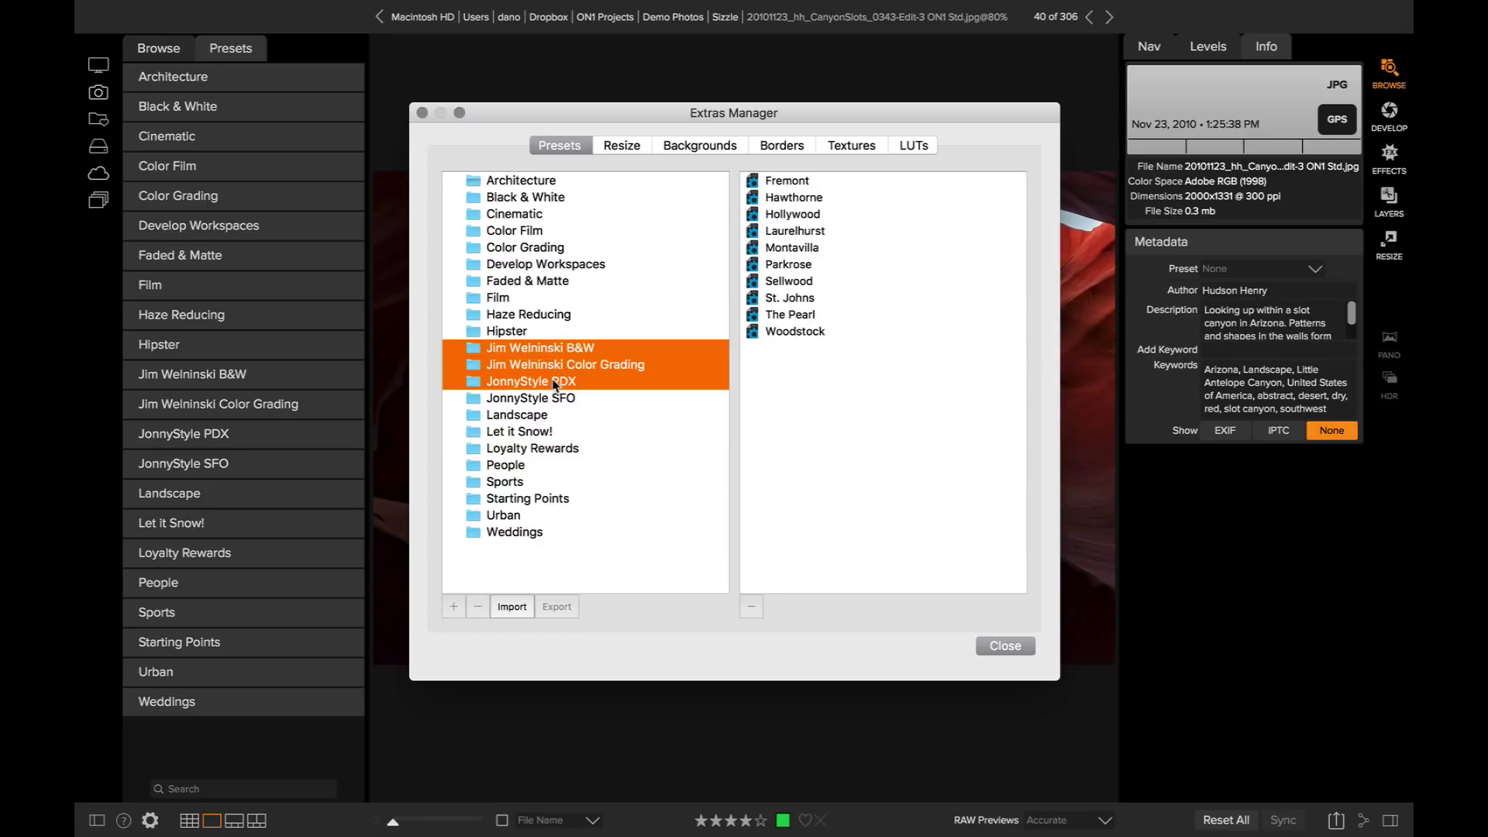
pyautogui.keyDown('shift'); pyautogui.click(555, 397); pyautogui.keyUp('shift')
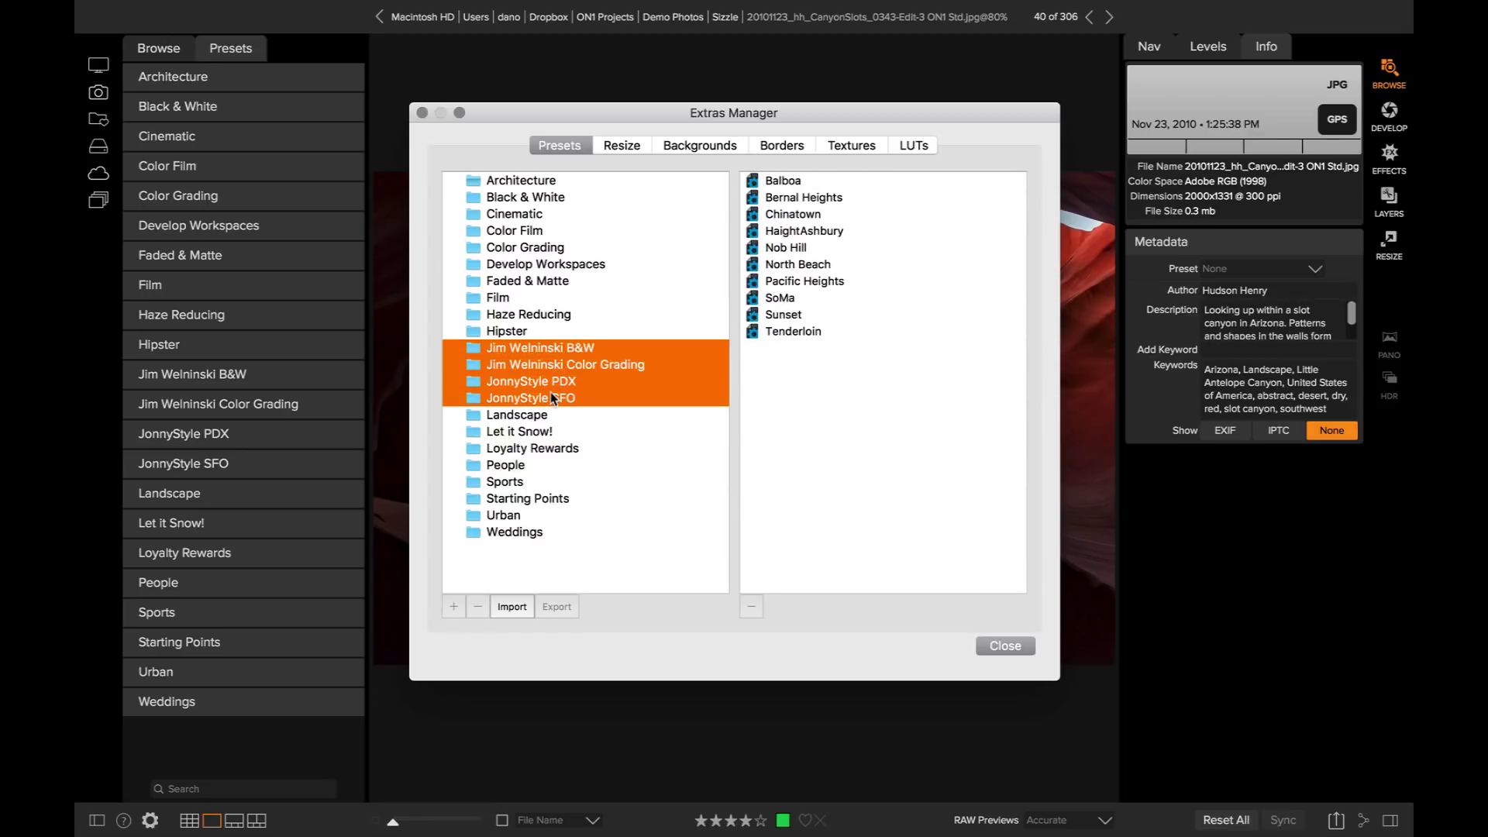
pyautogui.keyDown('super'); pyautogui.click(532, 432); pyautogui.keyUp('super')
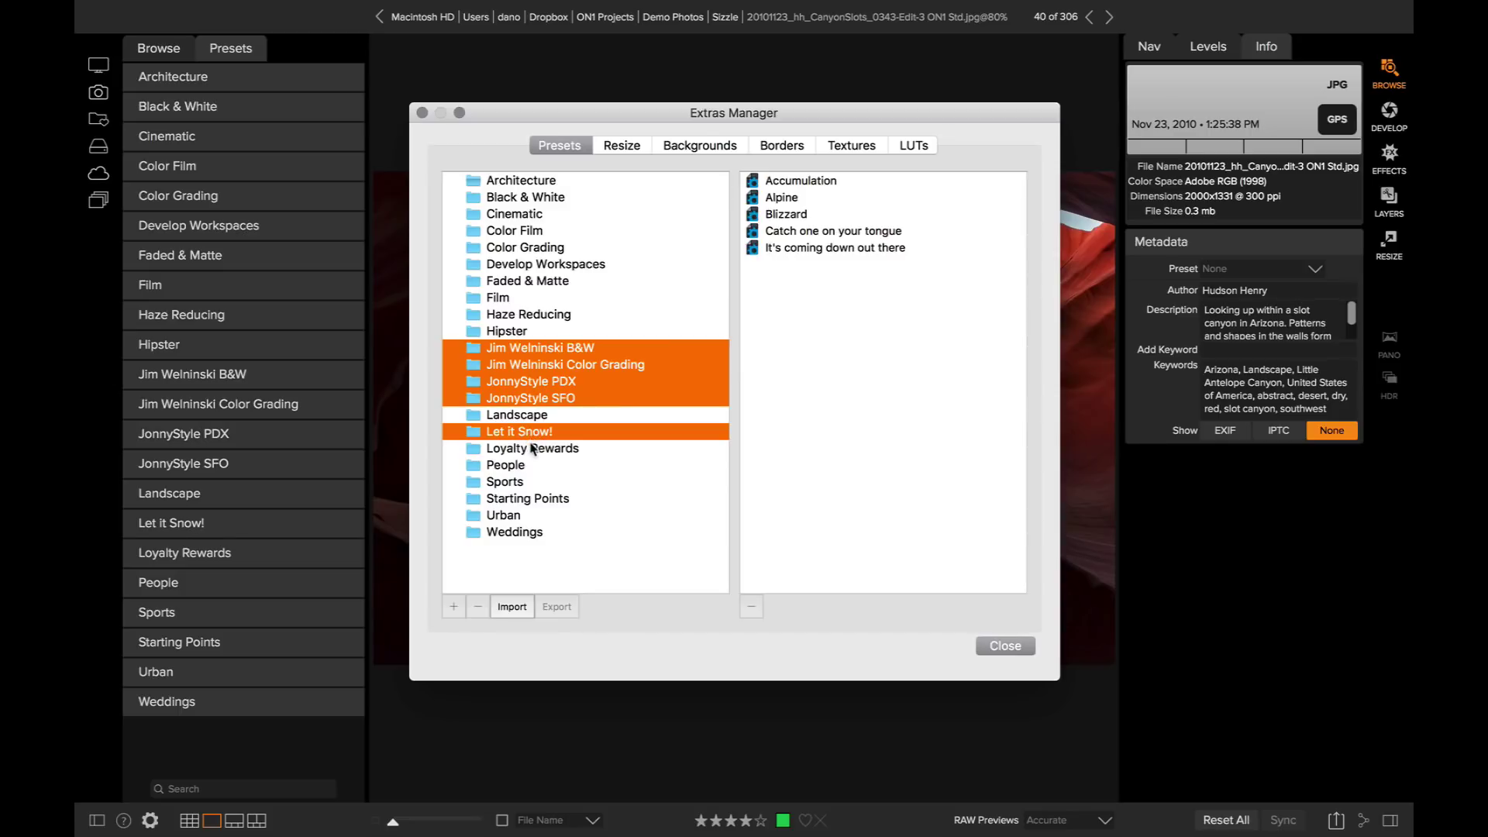
pyautogui.moveTo(530, 433); pyautogui.dragTo(535, 451)
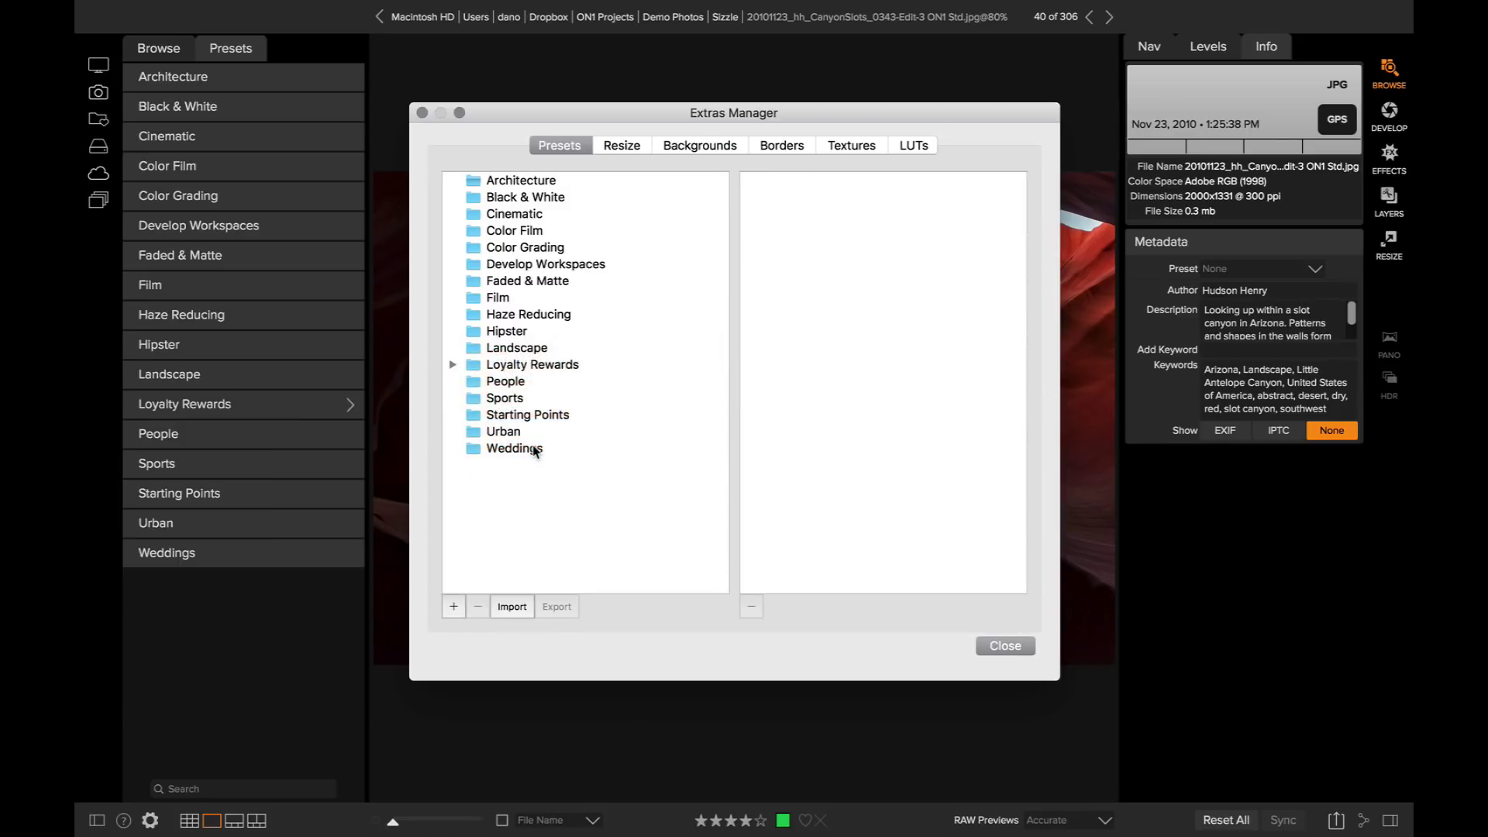
# - Expand Loyalty Rewards, review each nested preset set, then collapse it
pyautogui.click(452, 364)
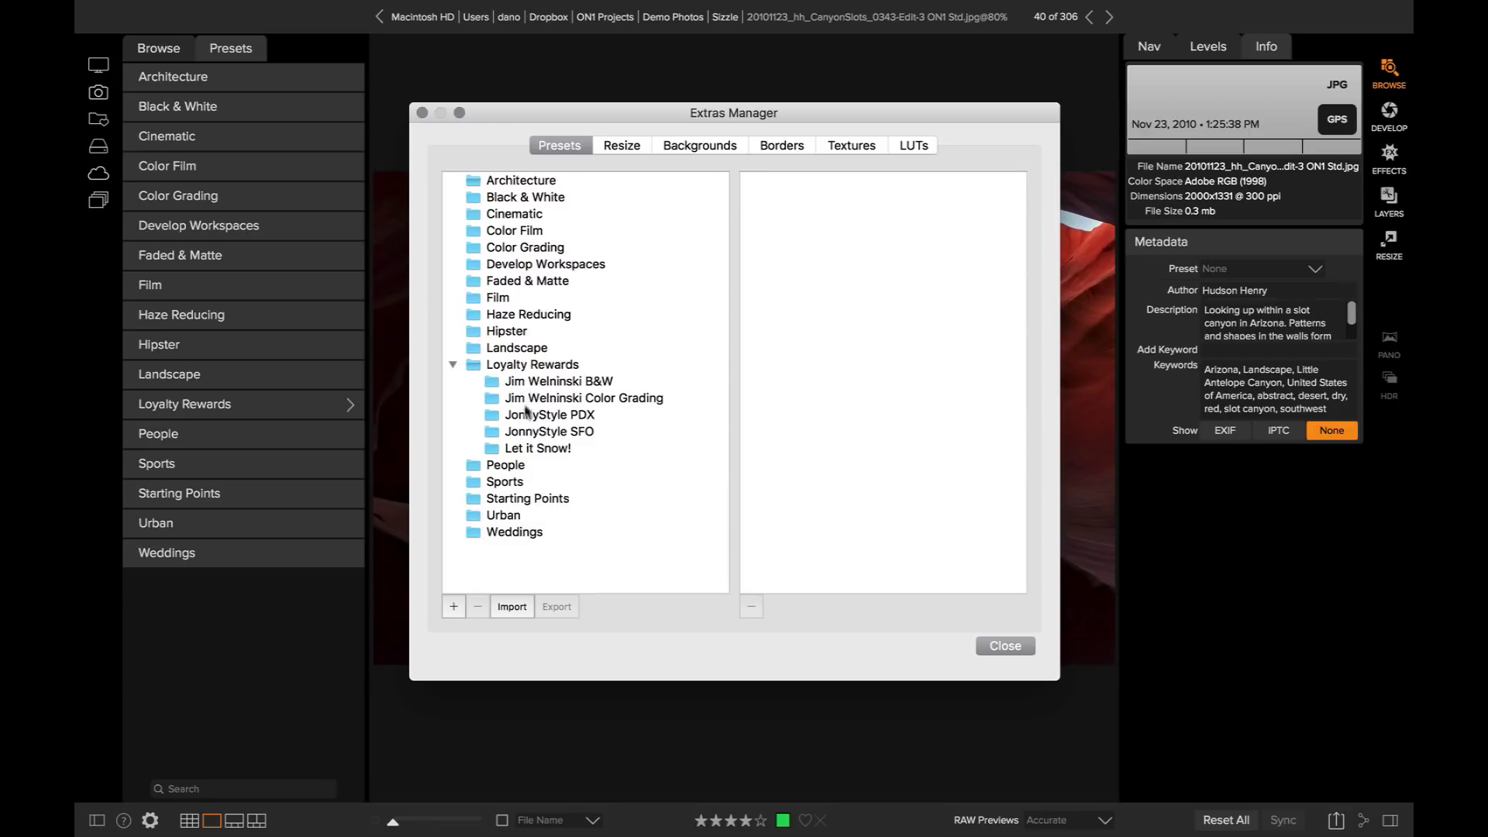
pyautogui.click(530, 381)
pyautogui.click(527, 398)
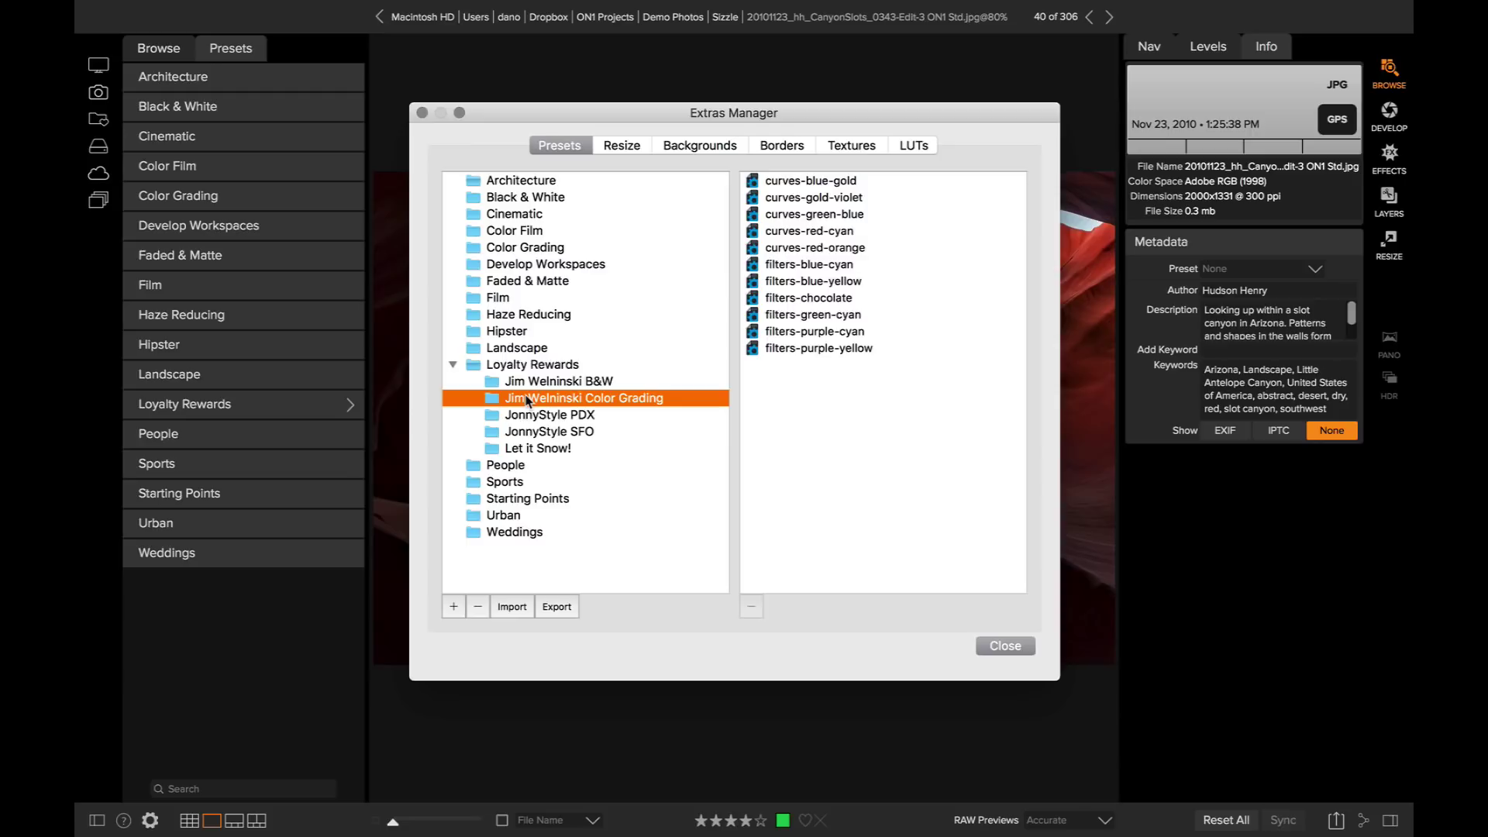
pyautogui.click(529, 415)
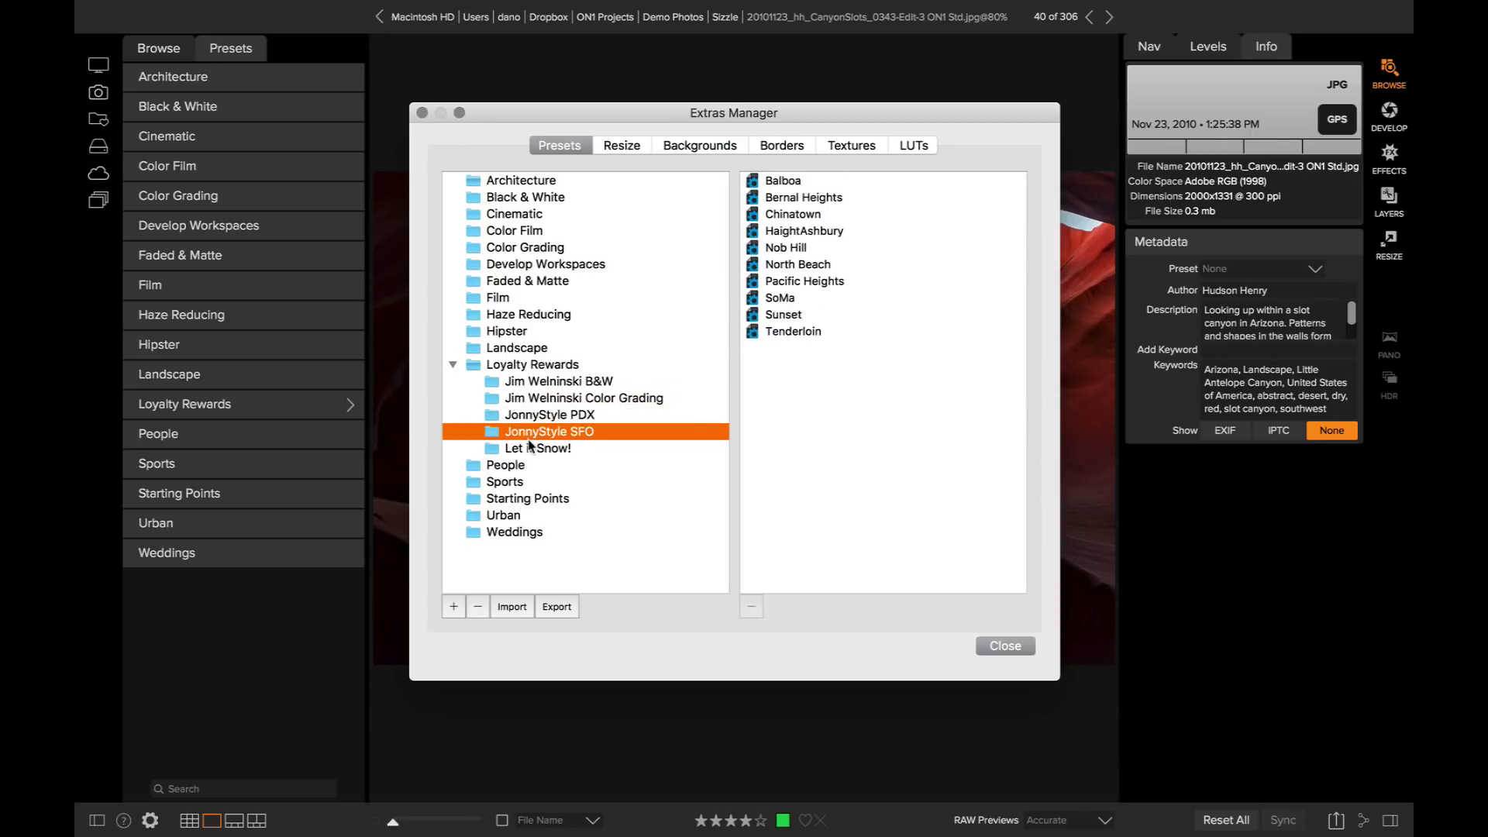
pyautogui.click(531, 448)
pyautogui.click(453, 365)
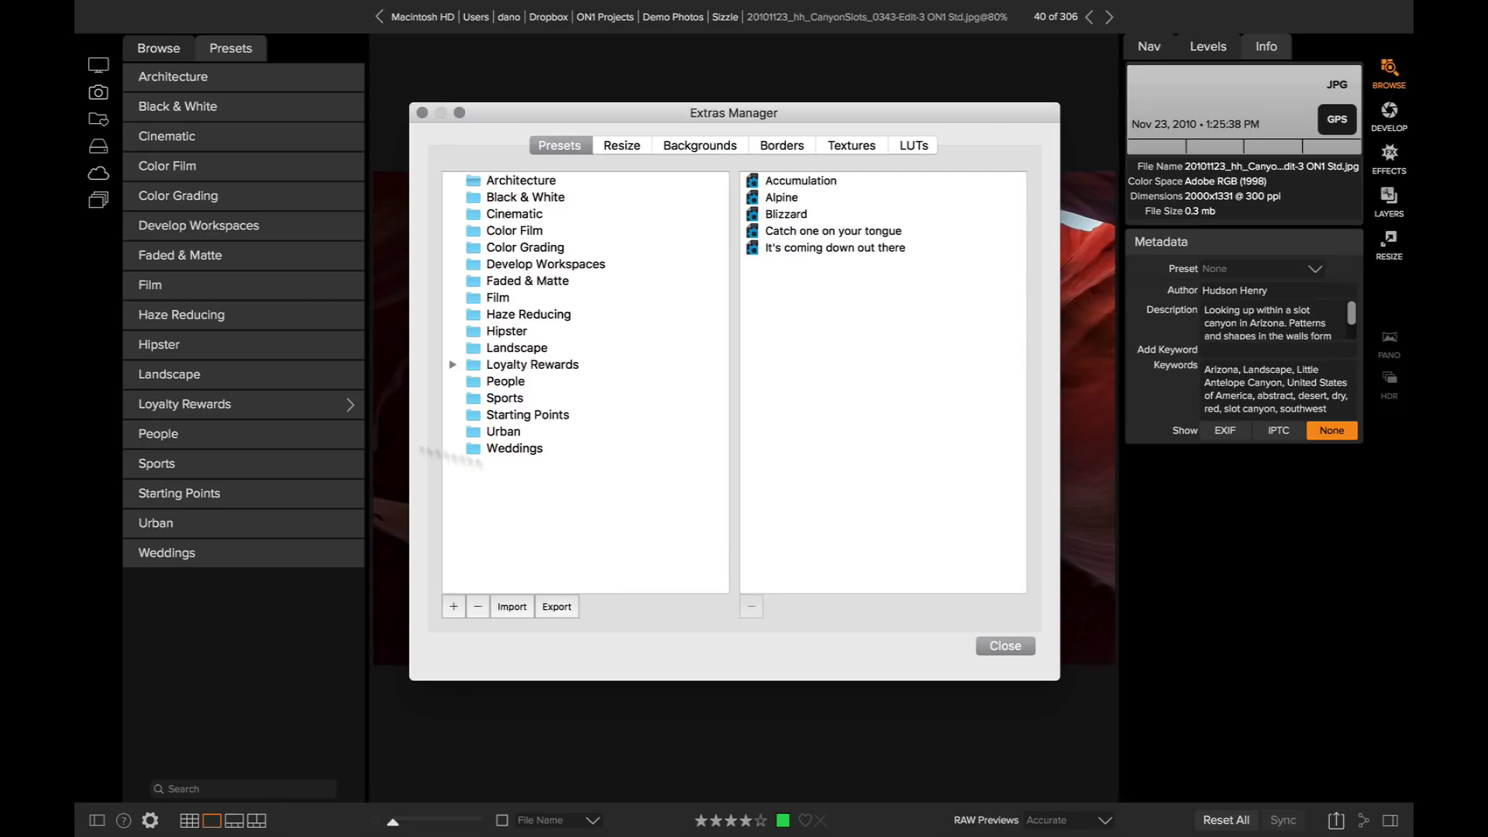
# - Close the Extras Manager and open Loyalty Rewards in the Presets panel
pyautogui.click(1005, 646)
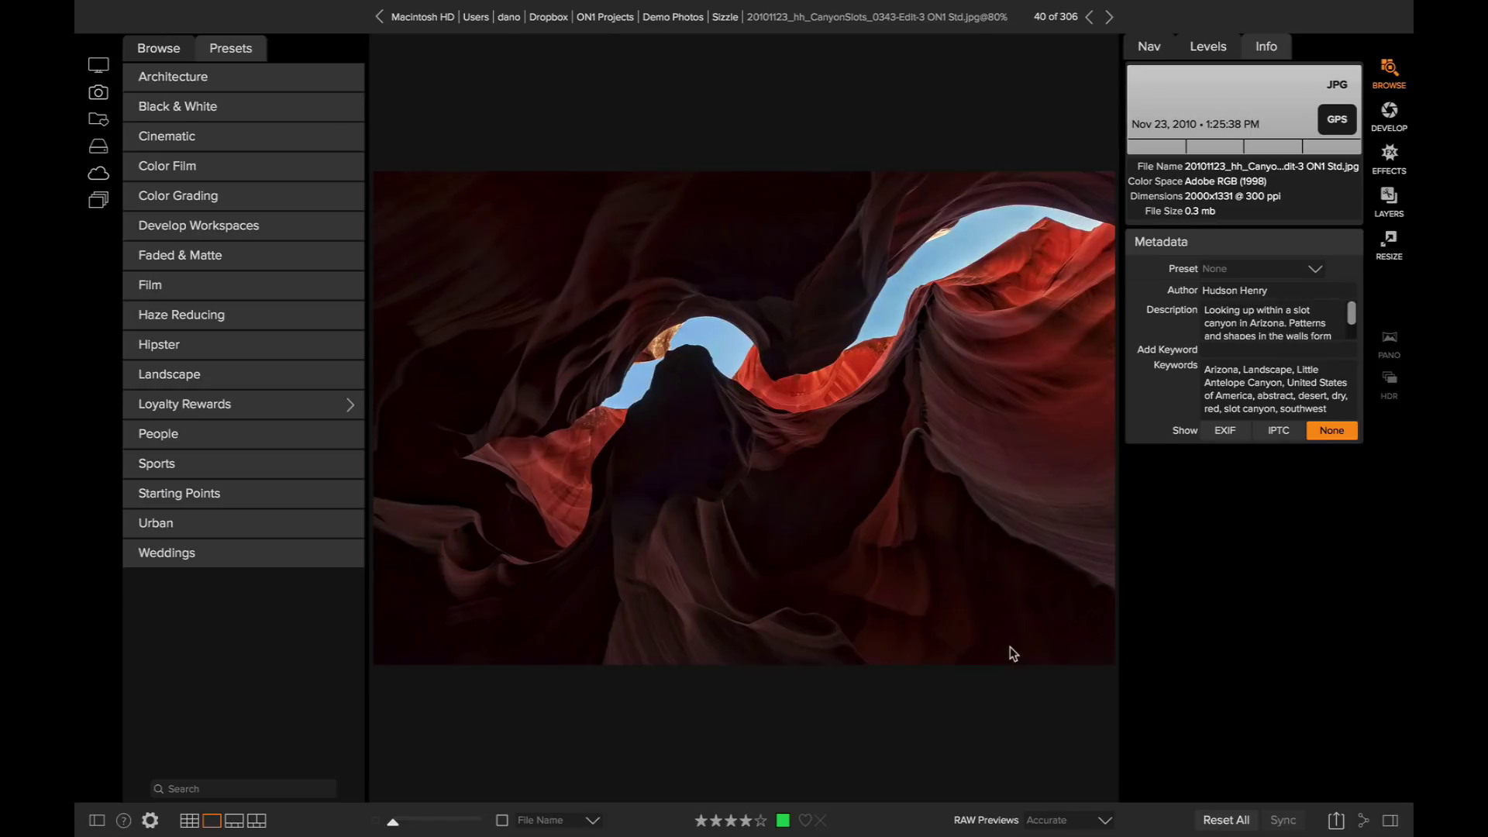
pyautogui.click(193, 399)
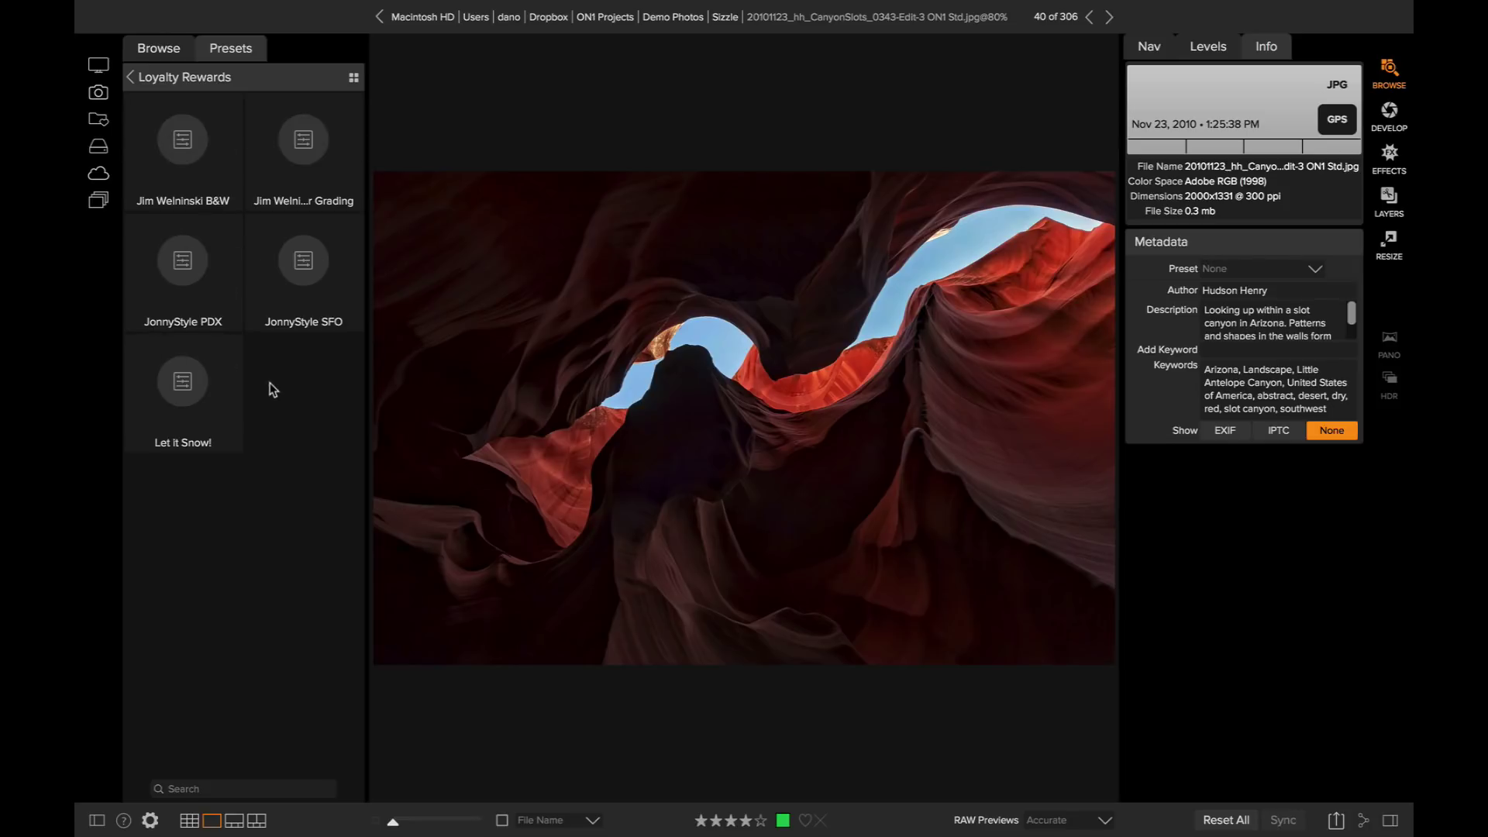
# - Open the JonnyStyle PDX set and apply its St. Johns preset to the canyon photo
pyautogui.doubleClick(226, 259)
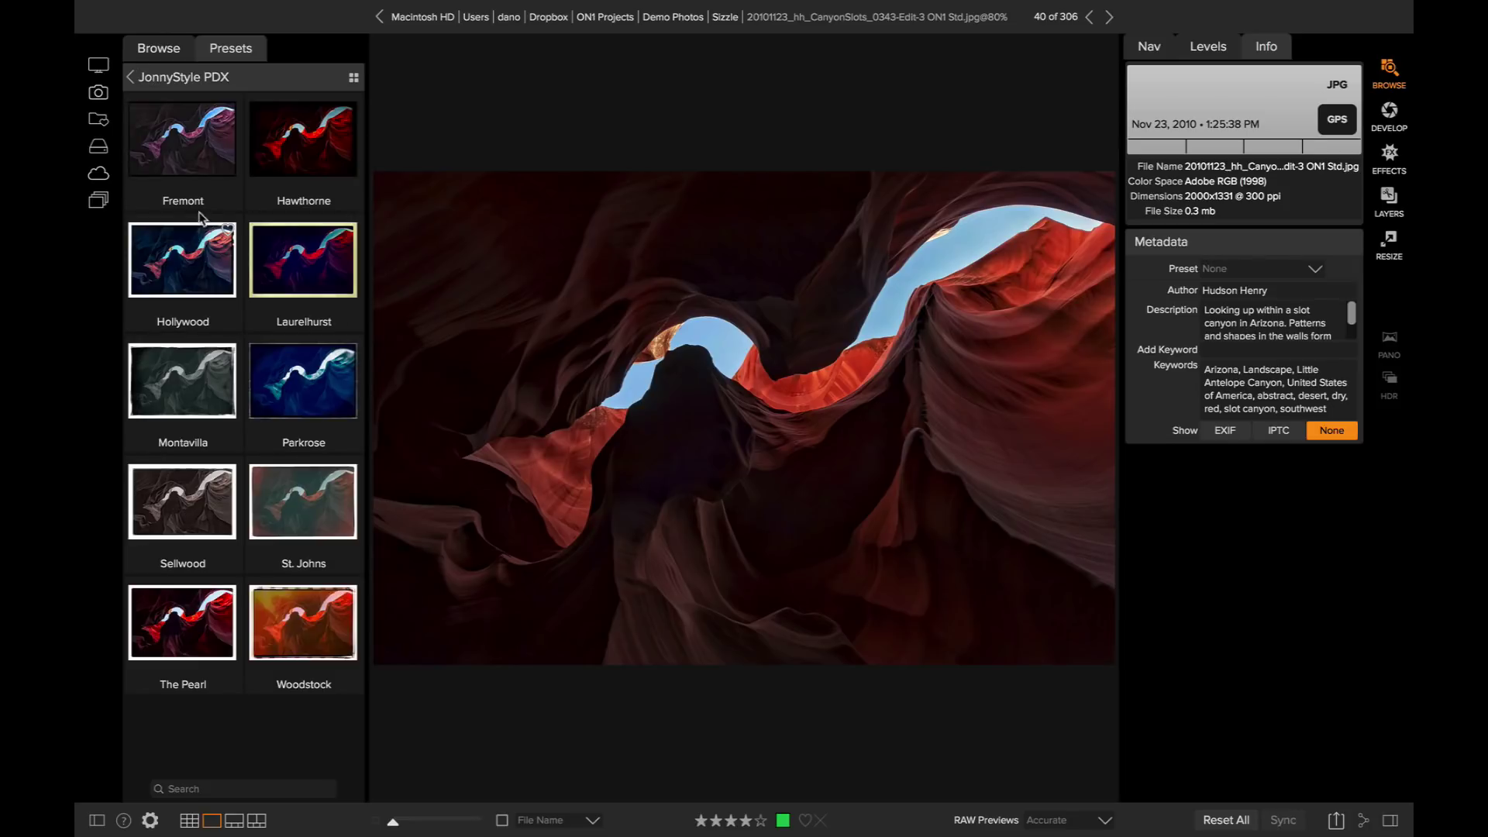
pyautogui.moveTo(303, 622)
pyautogui.click(301, 521)
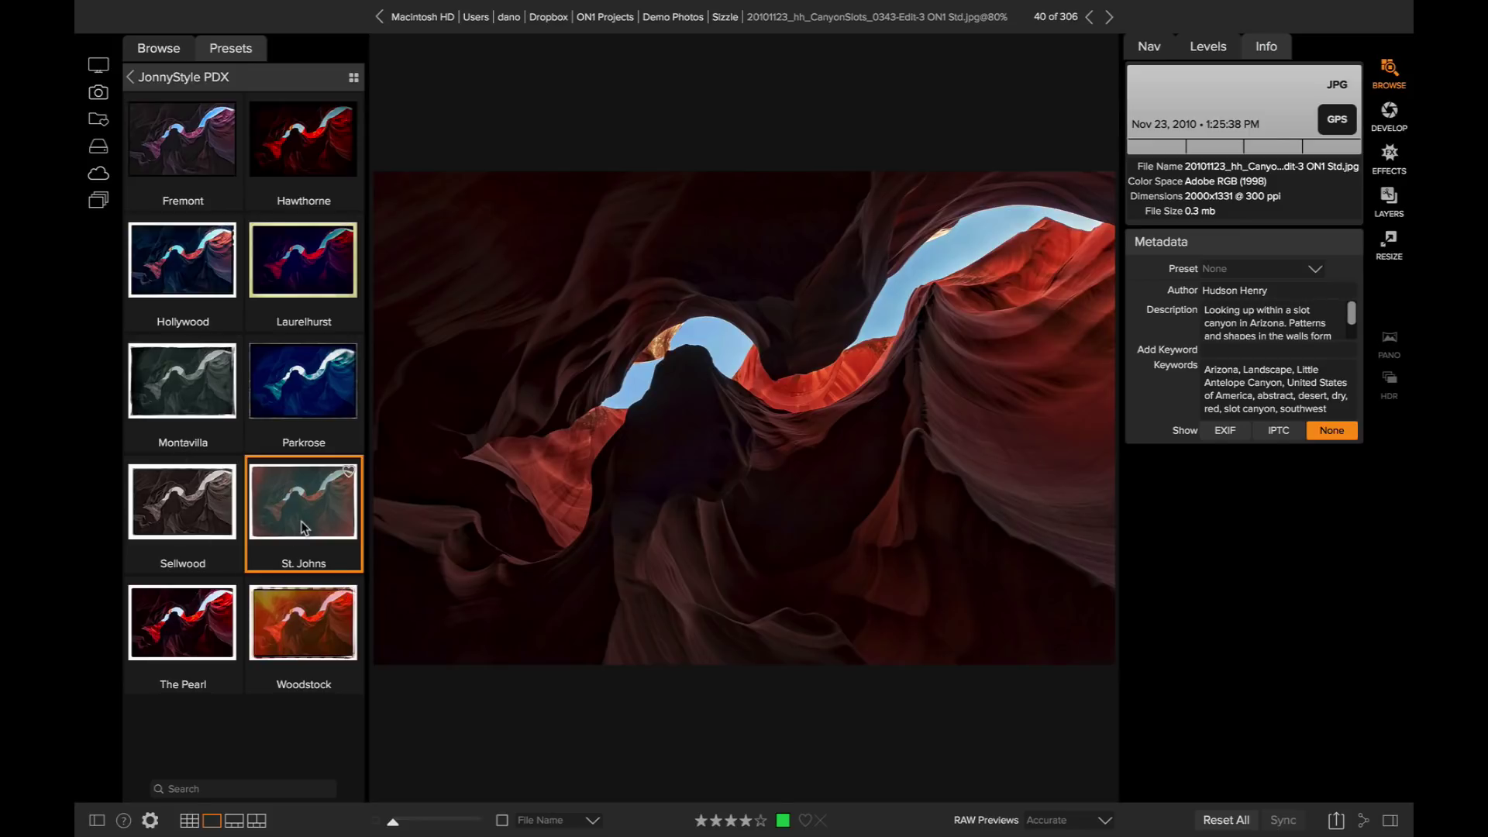